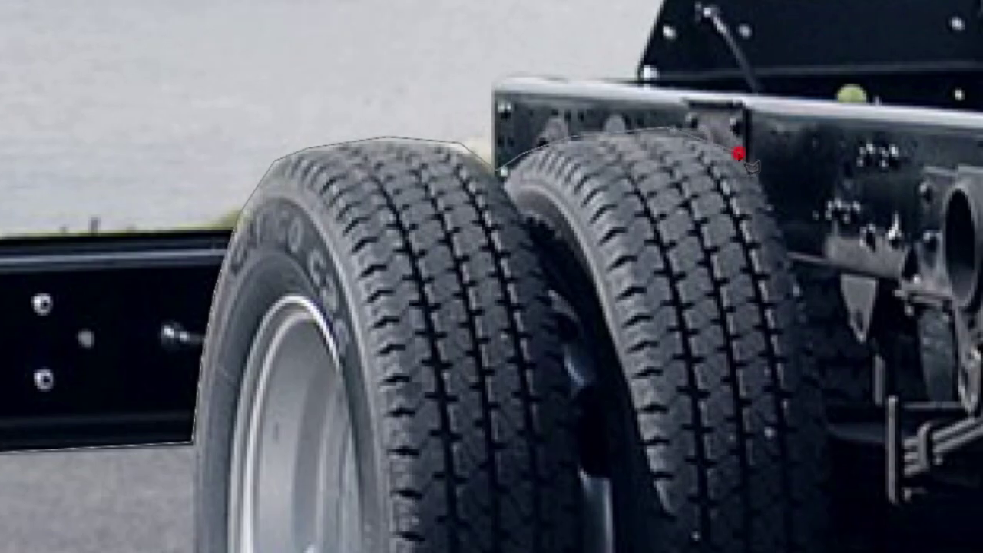
- Close the lasso selection around the rear tyres and chassis frame and put a transform box on it
{"action": "left_click", "coordinate": [880, 537]}
{"action": "left_click", "coordinate": [916, 421]}
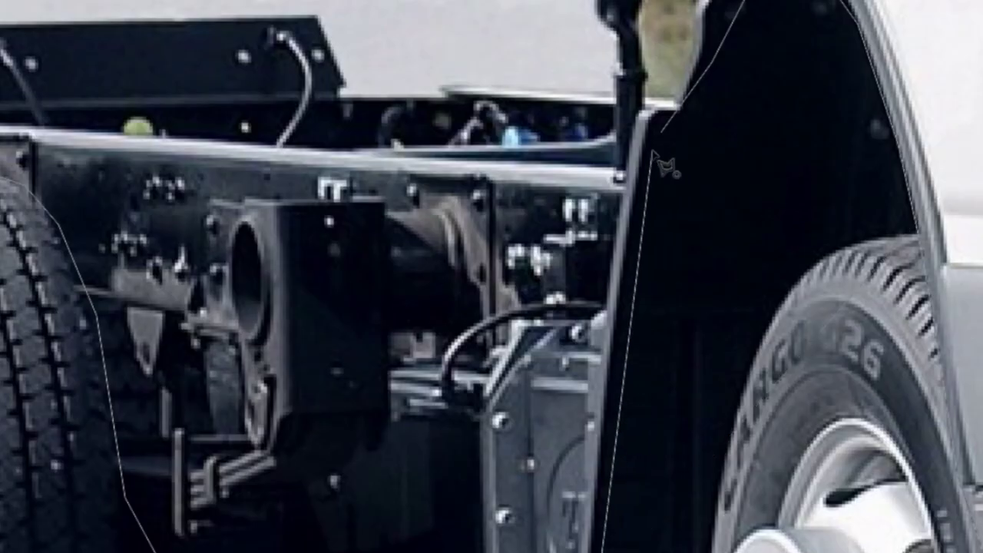
{"action": "key", "text": "ctrl+t"}
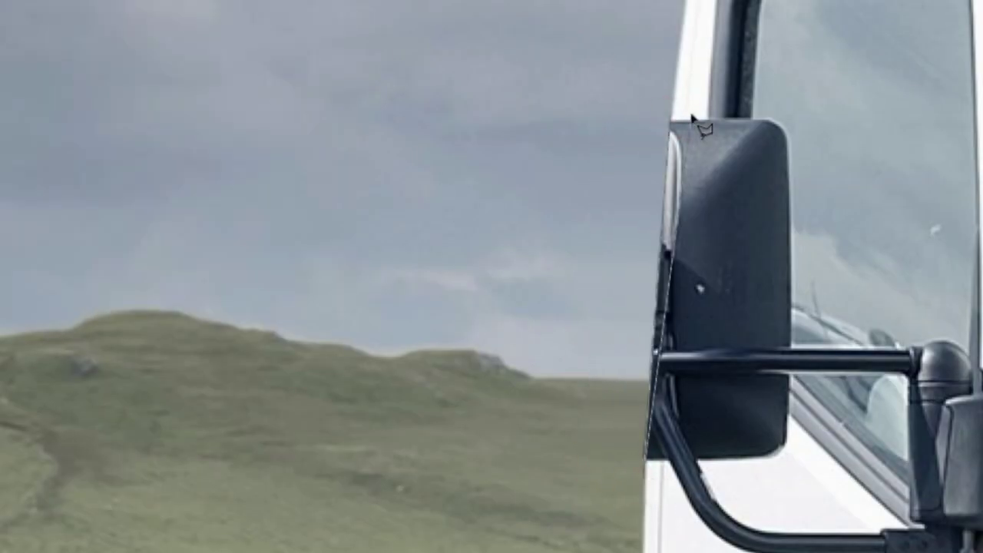
- Paint the mirror's edge strip, the selected mirror body and its arm white
{"action": "left_click_drag", "start_coordinate": [682, 107], "coordinate": [640, 427]}
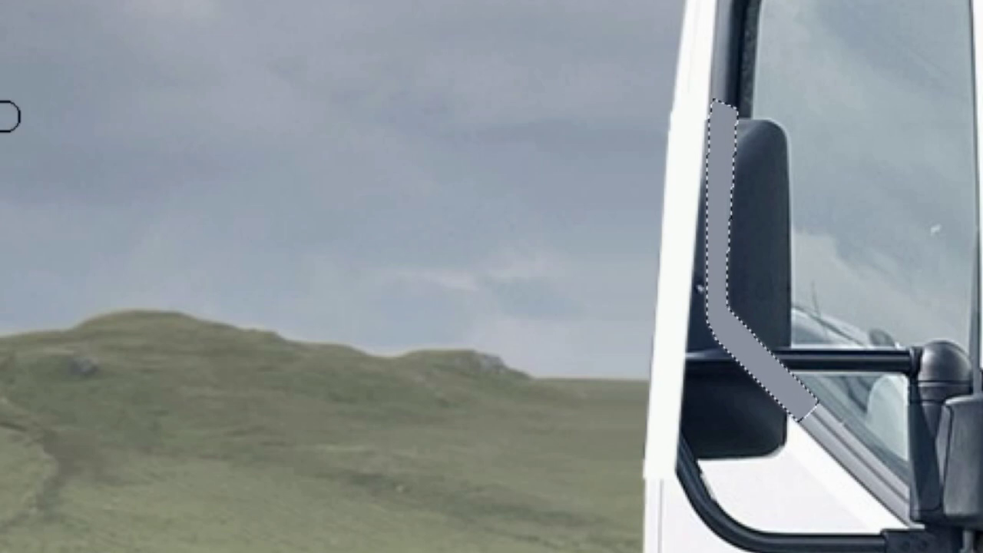
{"action": "right_click", "coordinate": [7, 117]}
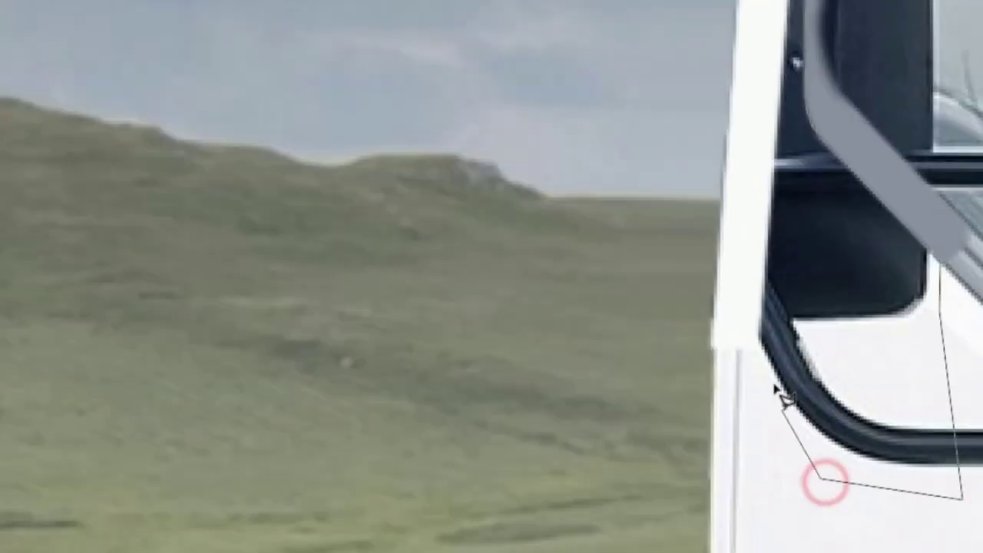
{"action": "left_click", "coordinate": [960, 498]}
{"action": "mouse_move", "coordinate": [788, 158]}
{"action": "left_mouse_down"}
{"action": "mouse_move", "coordinate": [773, 287]}
{"action": "mouse_move", "coordinate": [801, 405]}
{"action": "mouse_move", "coordinate": [786, 465]}
{"action": "left_mouse_up"}
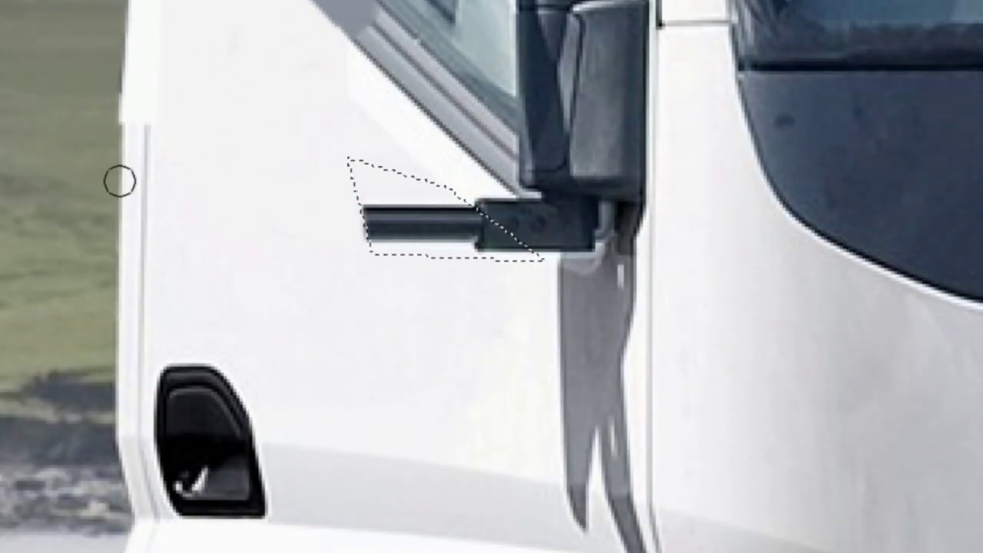
{"action": "left_click_drag", "start_coordinate": [363, 235], "coordinate": [395, 236]}
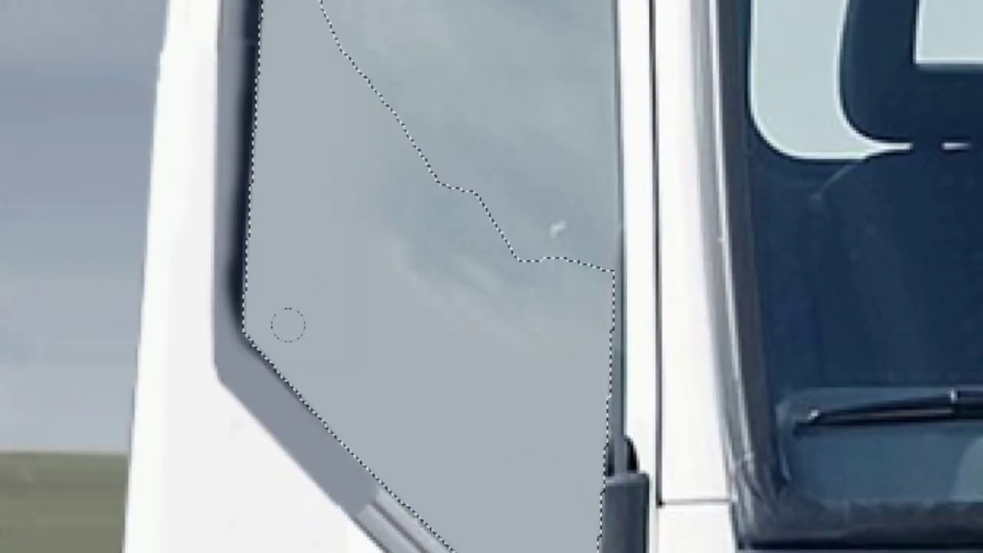
- Move, resize and skew the slanted window trim piece to fit the door window
{"action": "right_click", "coordinate": [136, 38]}
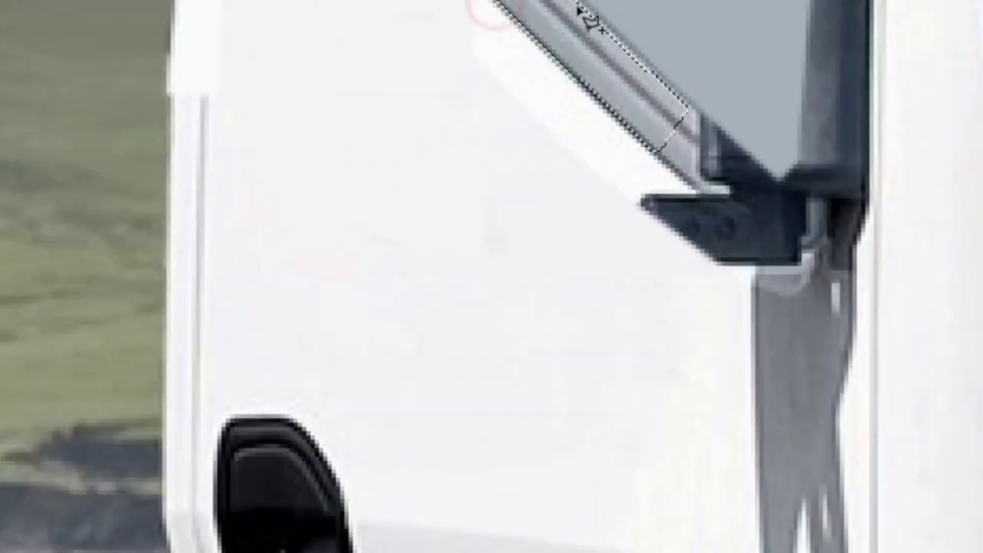
{"action": "key", "text": "ctrl+t"}
{"action": "left_click_drag", "start_coordinate": [538, 281], "coordinate": [335, 66]}
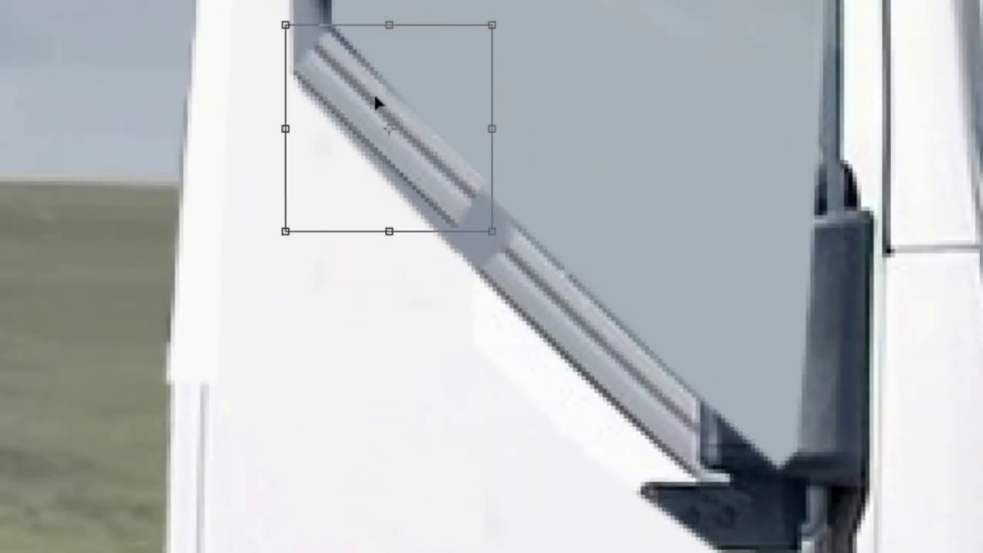
{"action": "left_click_drag", "start_coordinate": [492, 228], "coordinate": [520, 283]}
{"action": "key", "text": "Return"}
{"action": "right_click", "coordinate": [480, 202]}
{"action": "left_click", "coordinate": [516, 356]}
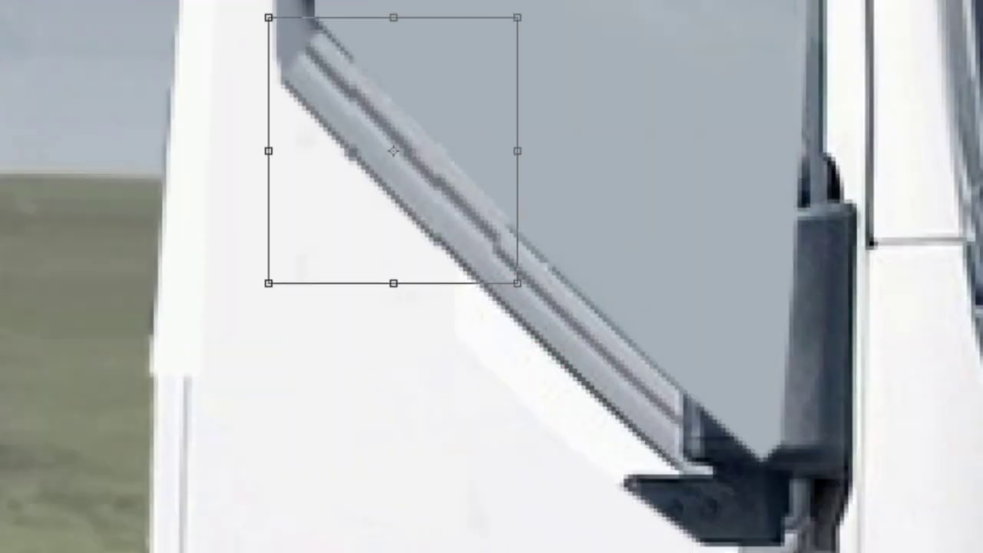
{"action": "left_click_drag", "start_coordinate": [540, 169], "coordinate": [496, 176]}
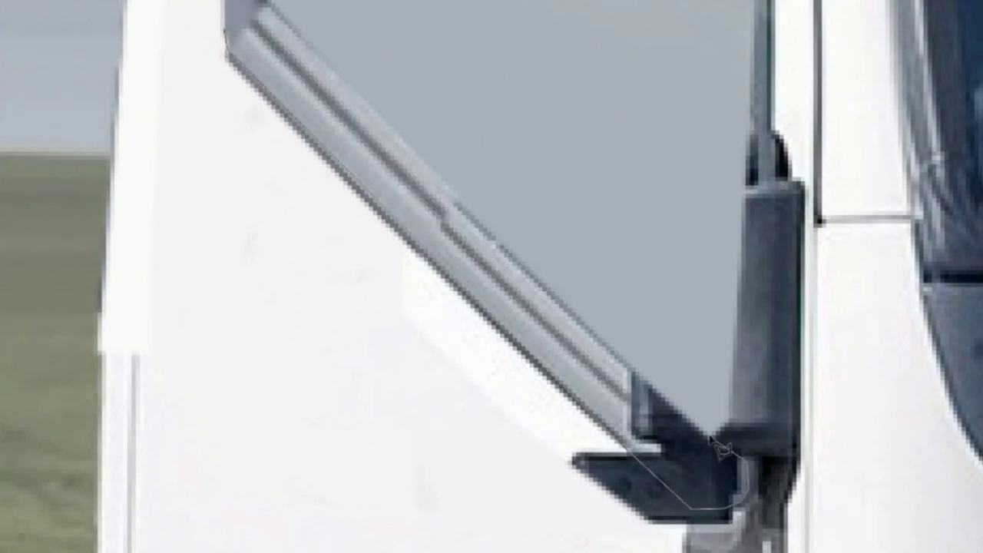
- Fill the wiper area grey, remove the dark mirror arm, and draw a thin window-frame edge line
{"action": "left_click", "coordinate": [122, 78]}
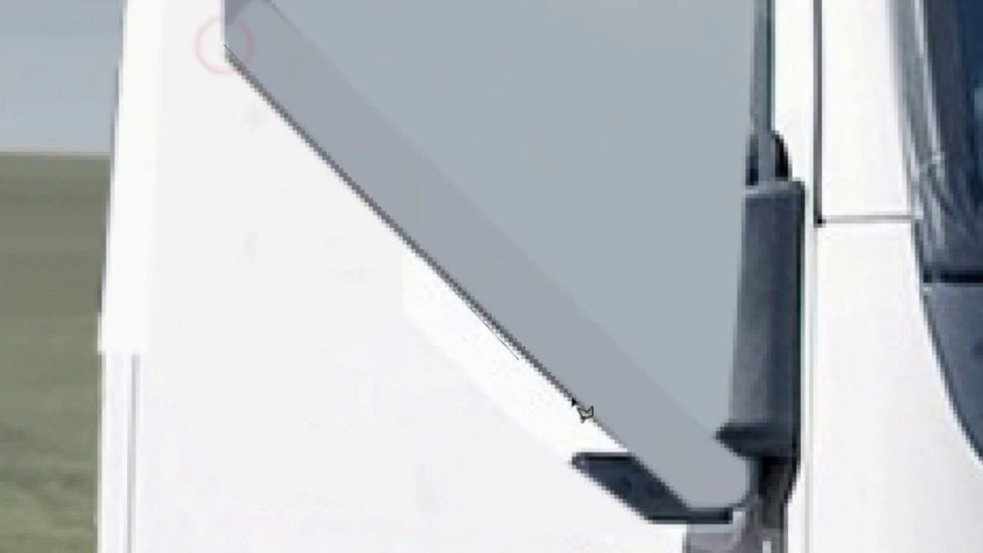
{"action": "left_click", "coordinate": [793, 423]}
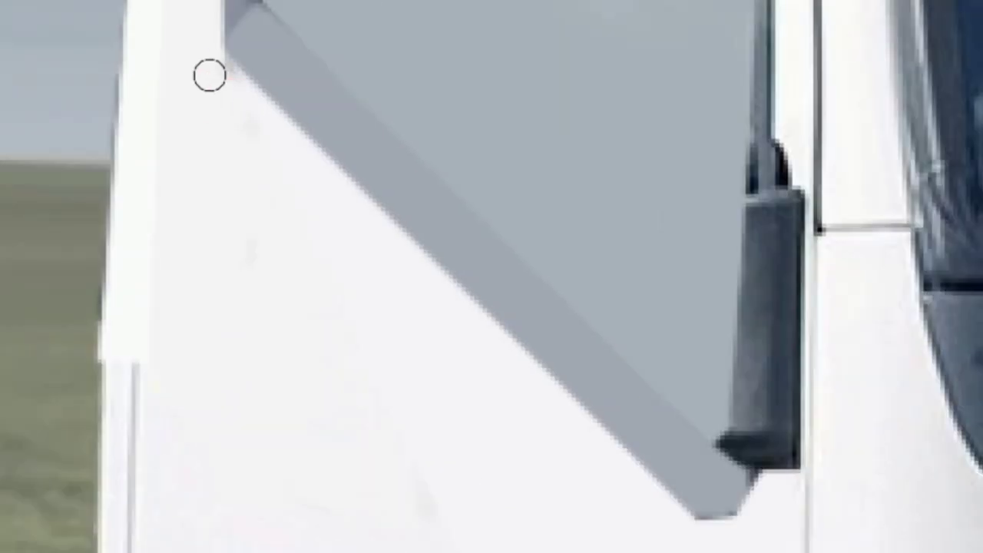
{"action": "left_click", "coordinate": [745, 494]}
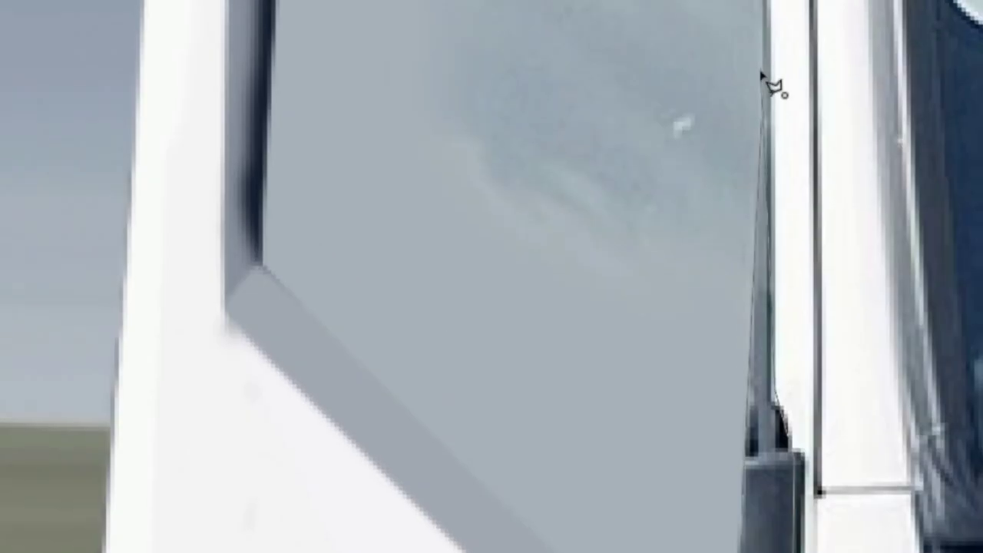
{"action": "double_click", "coordinate": [787, 361]}
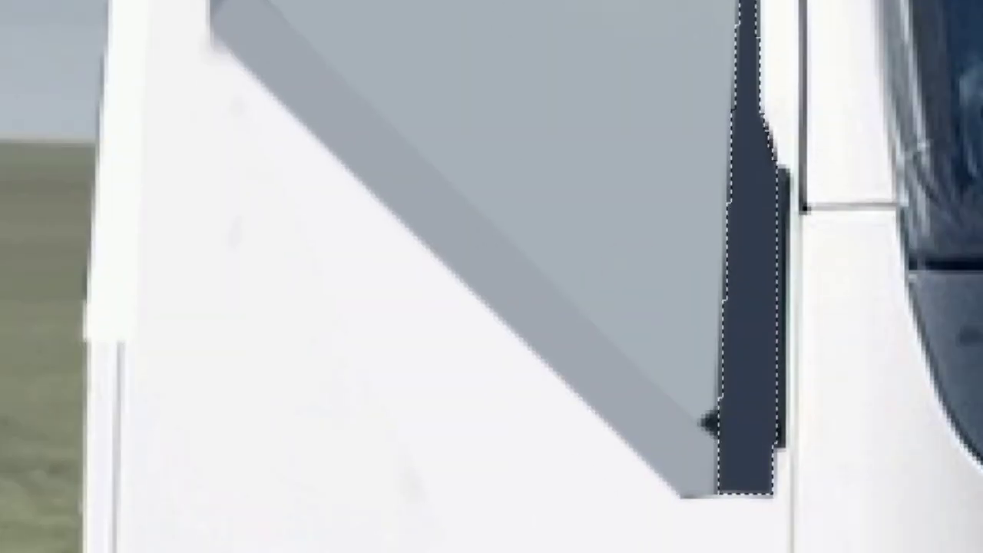
{"action": "key", "text": "ctrl+d"}
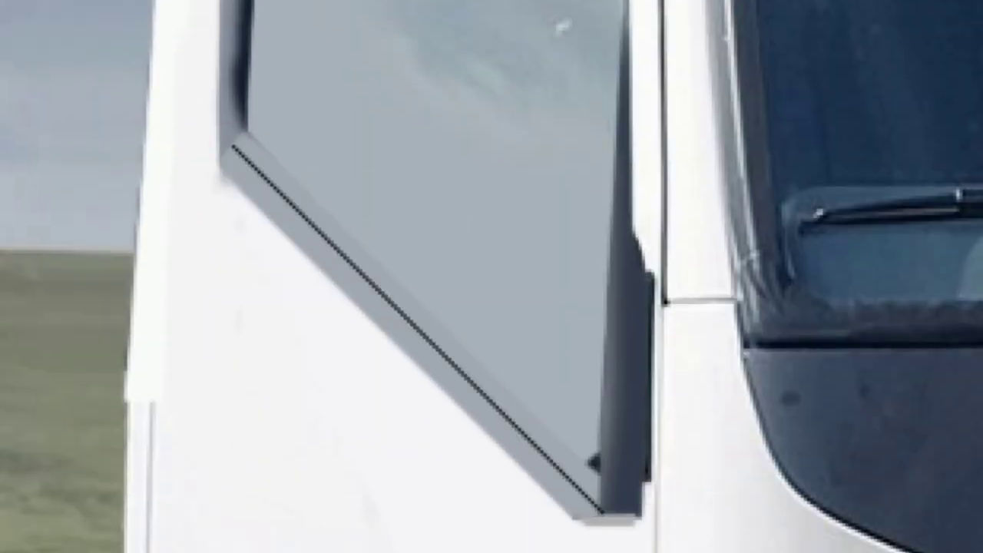
{"action": "left_click_drag", "start_coordinate": [218, 172], "coordinate": [574, 520]}
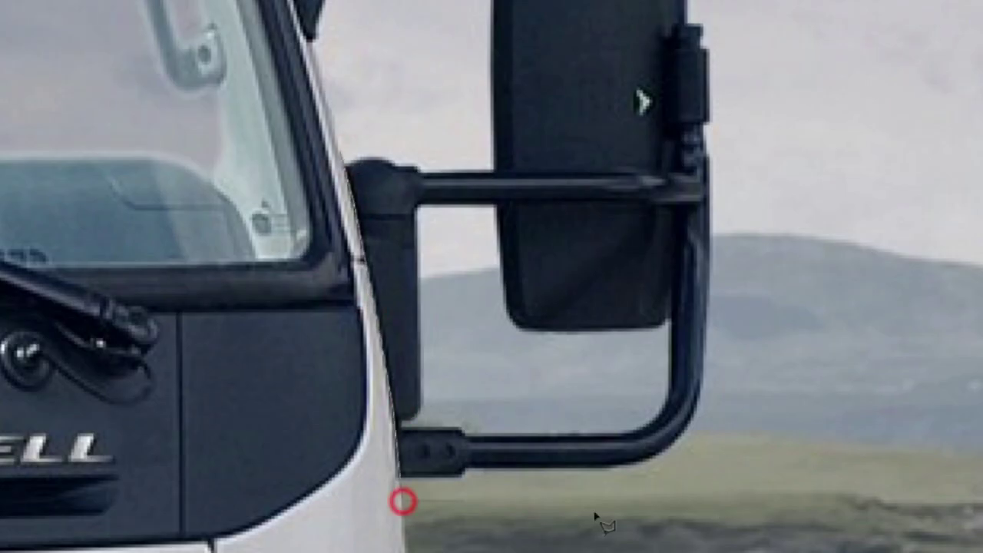
- Outline the front mirror, replace it with the surrounding sky, and deselect
{"action": "left_click", "coordinate": [483, 94]}
{"action": "left_click", "coordinate": [851, 456]}
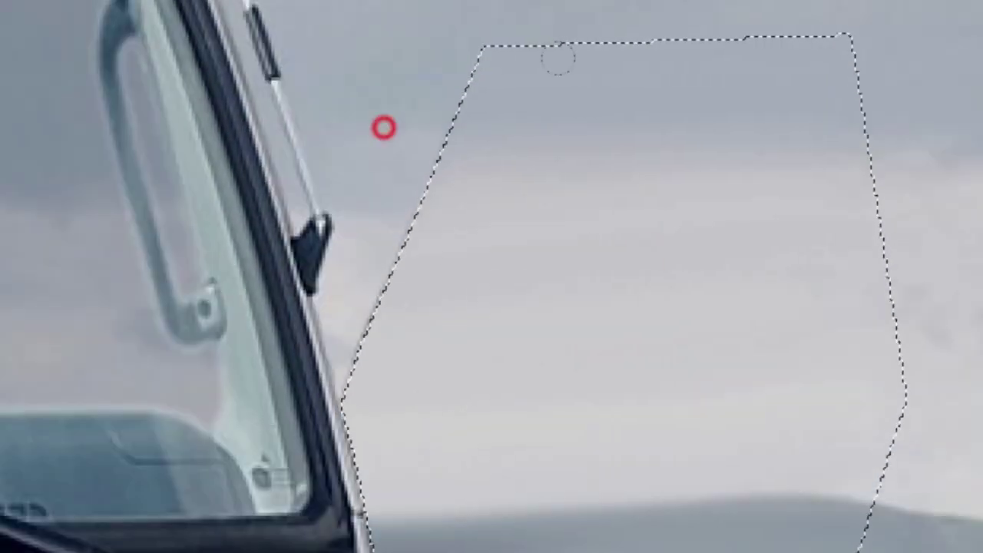
{"action": "left_click", "coordinate": [241, 71]}
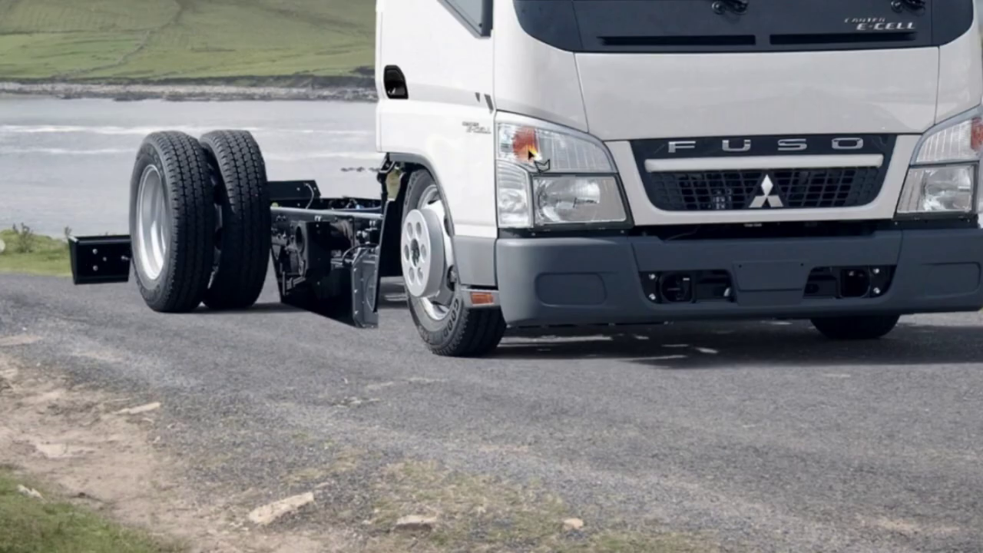
- Angle the pasted white side panel in perspective along the truck's side
{"action": "right_click", "coordinate": [549, 300]}
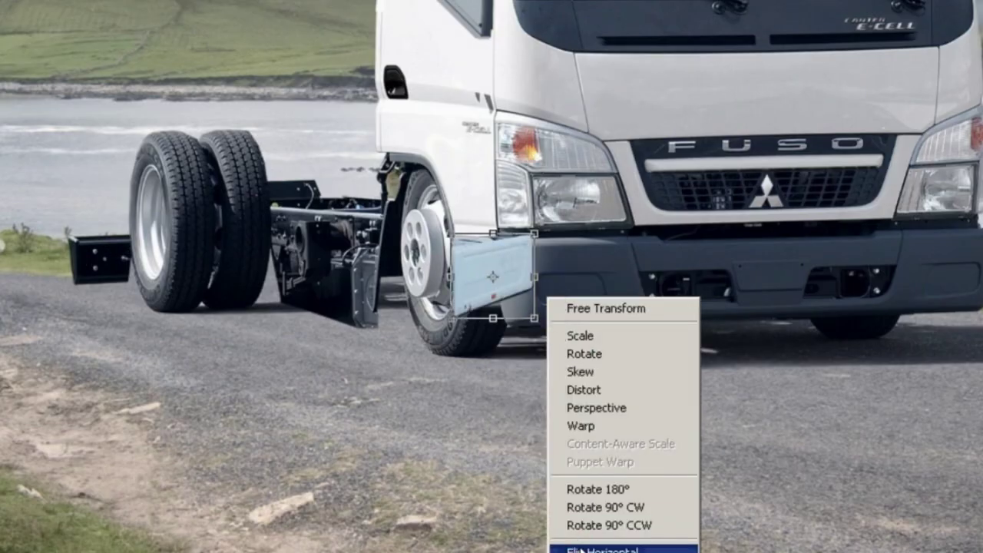
{"action": "left_click_drag", "start_coordinate": [370, 198], "coordinate": [347, 195]}
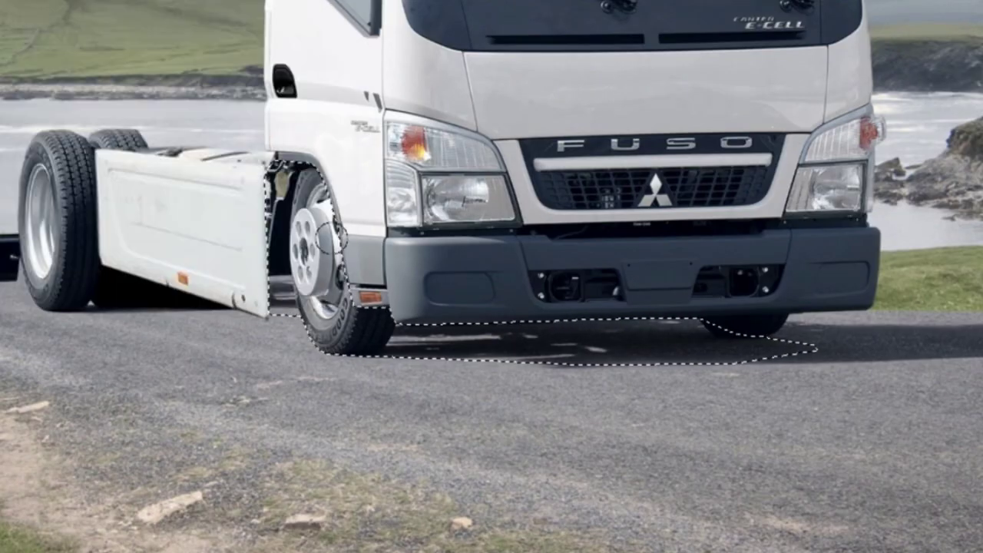
- Paint the wheel arch and skirt shadow black, then outline the area under the side panel
{"action": "mouse_move", "coordinate": [332, 239]}
{"action": "left_mouse_down"}
{"action": "mouse_move", "coordinate": [399, 330]}
{"action": "mouse_move", "coordinate": [591, 296]}
{"action": "left_mouse_up"}
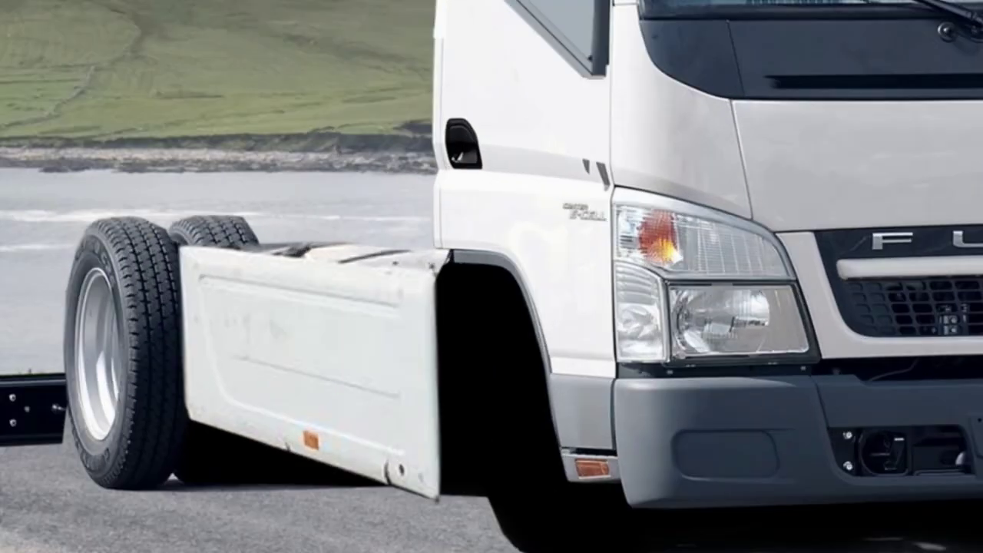
{"action": "left_click", "coordinate": [937, 443]}
{"action": "left_click", "coordinate": [478, 313]}
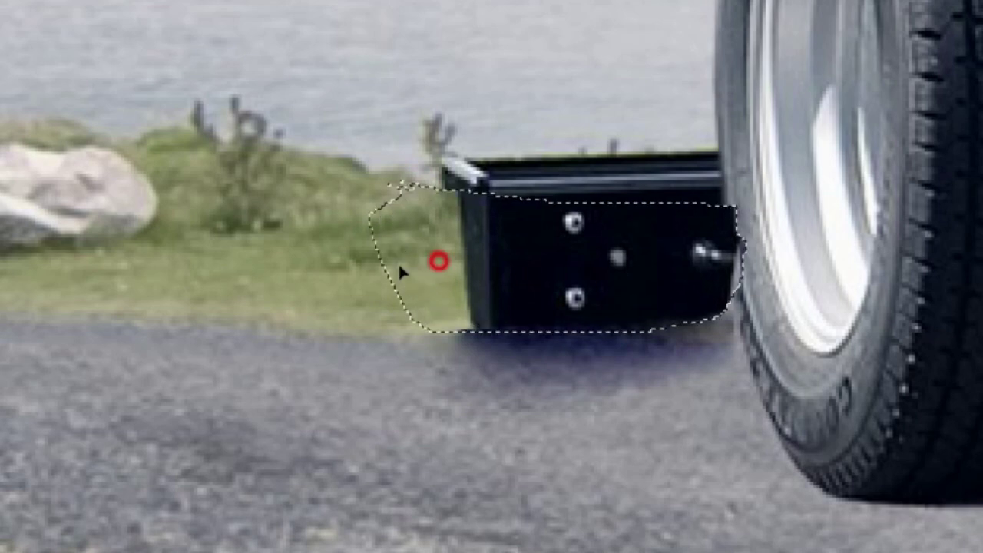
- Deselect after patching the rear chassis stub with grass and road
{"action": "key", "text": "ctrl+d"}
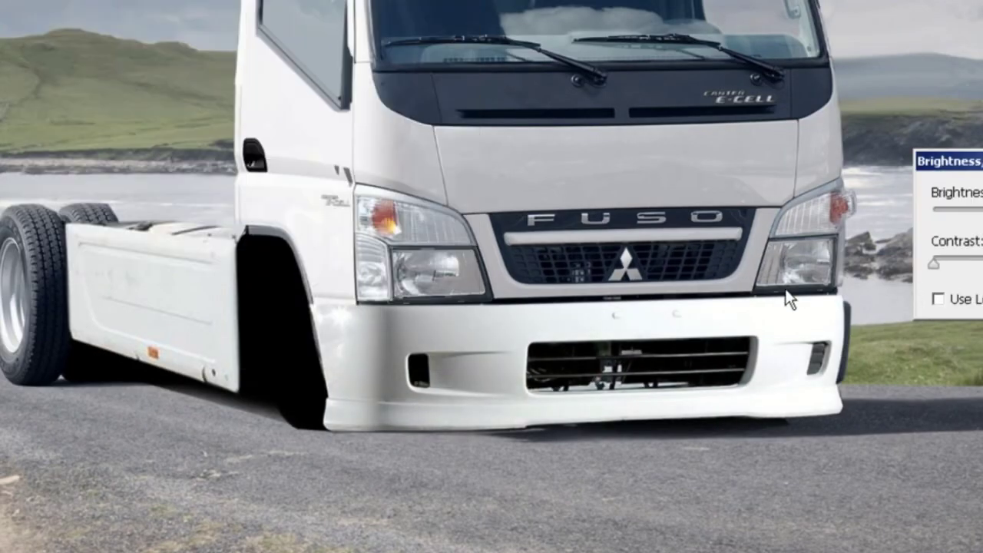
- Raise the white bumper's contrast and paint out the glare on its corner
{"action": "left_click_drag", "start_coordinate": [933, 263], "coordinate": [979, 263]}
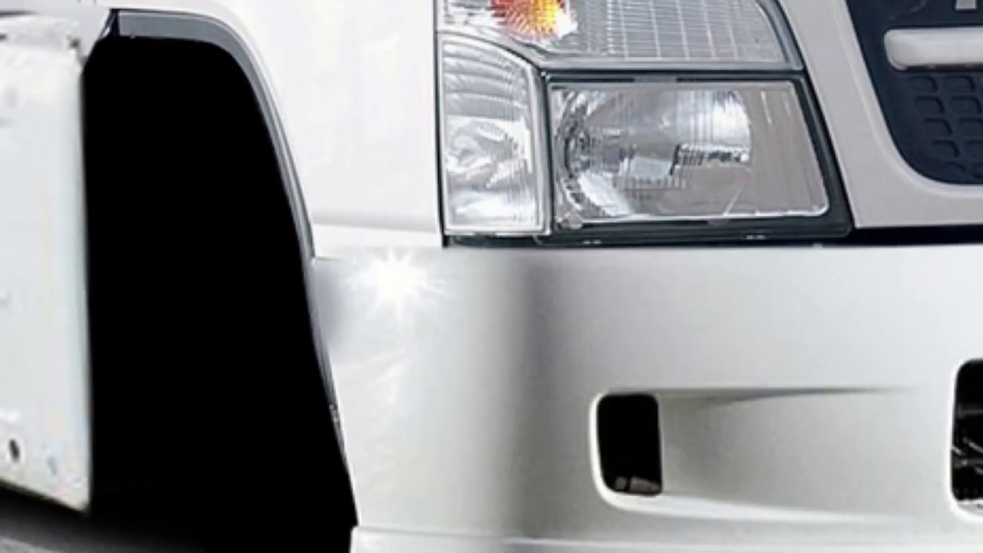
{"action": "left_click", "coordinate": [314, 227]}
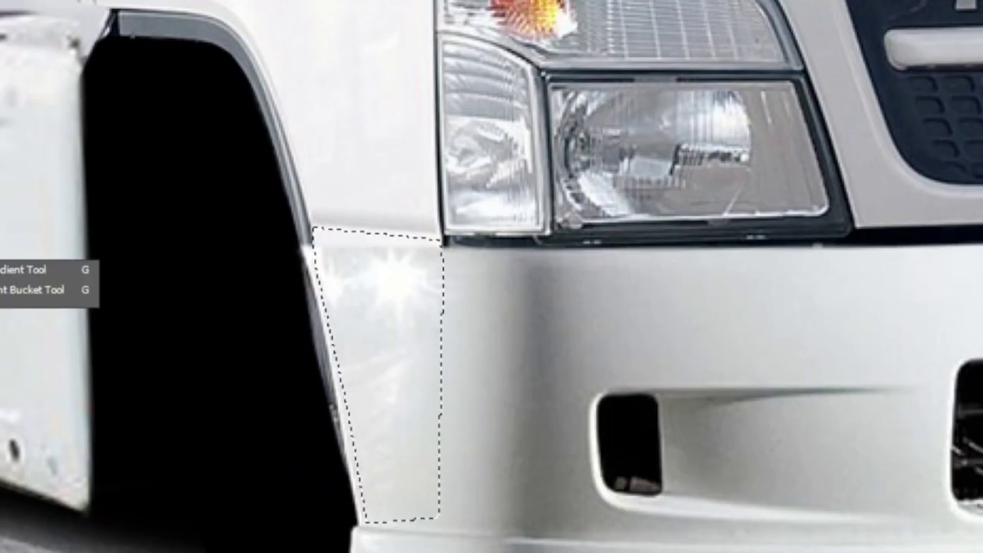
{"action": "left_click_drag", "start_coordinate": [384, 261], "coordinate": [369, 412]}
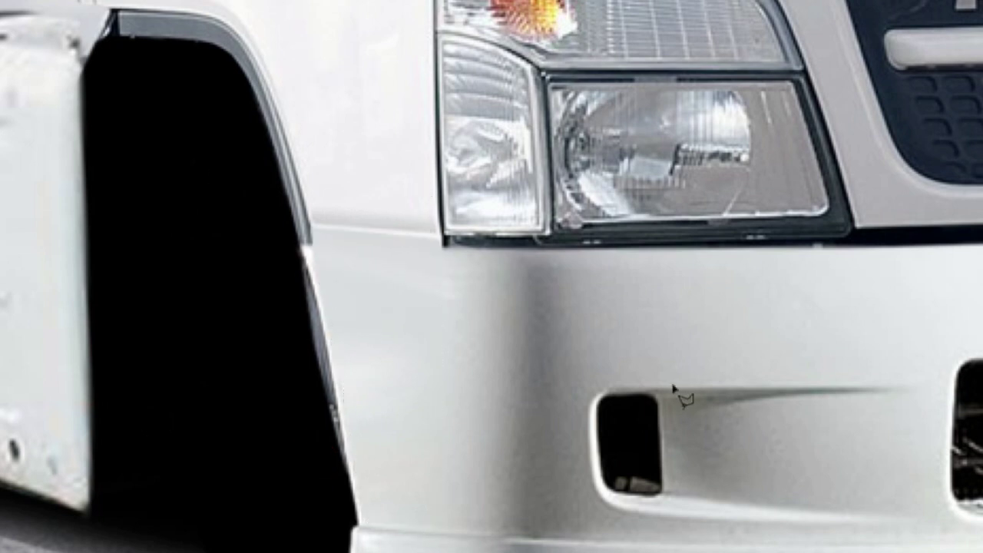
{"action": "key", "text": "ctrl+0"}
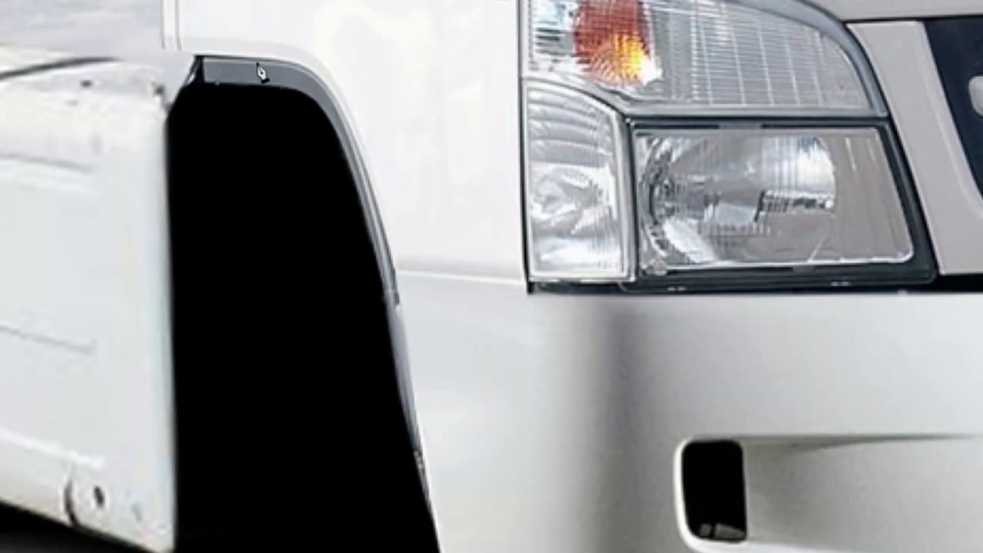
- Curve a Pen path along the front wheel arch and turn it into a selection
{"action": "left_click_drag", "start_coordinate": [393, 129], "coordinate": [456, 258]}
{"action": "right_click", "coordinate": [548, 413]}
{"action": "left_click", "coordinate": [575, 134]}
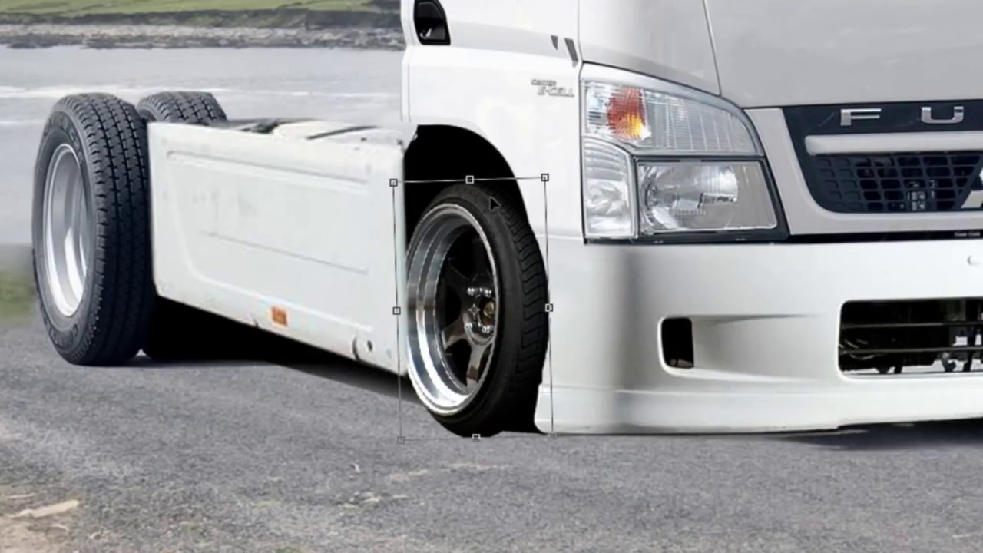
- Enlarge the front wheel, skew the rear wheel into perspective, and fill the gap above the rear tyre black
{"action": "left_click_drag", "start_coordinate": [393, 294], "coordinate": [389, 292]}
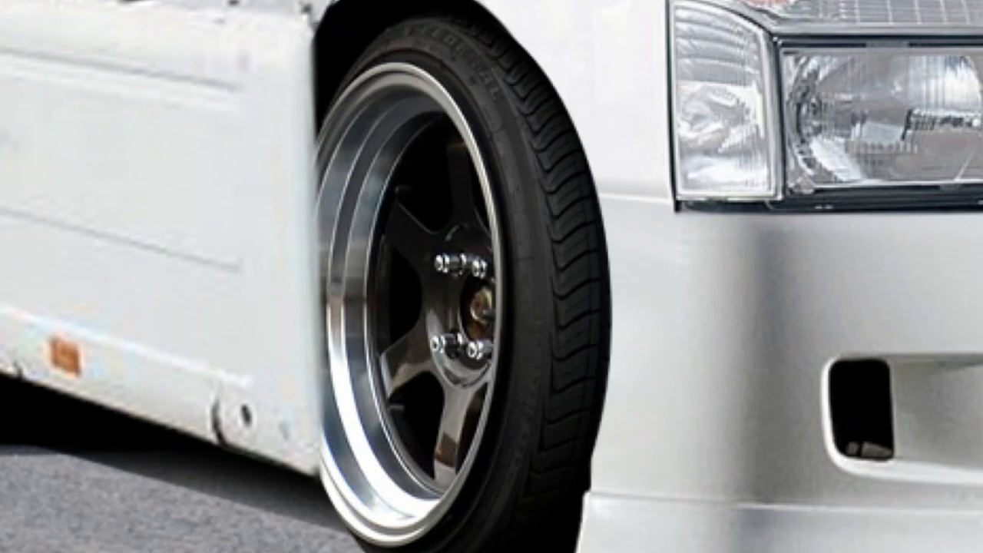
{"action": "right_click", "coordinate": [489, 311]}
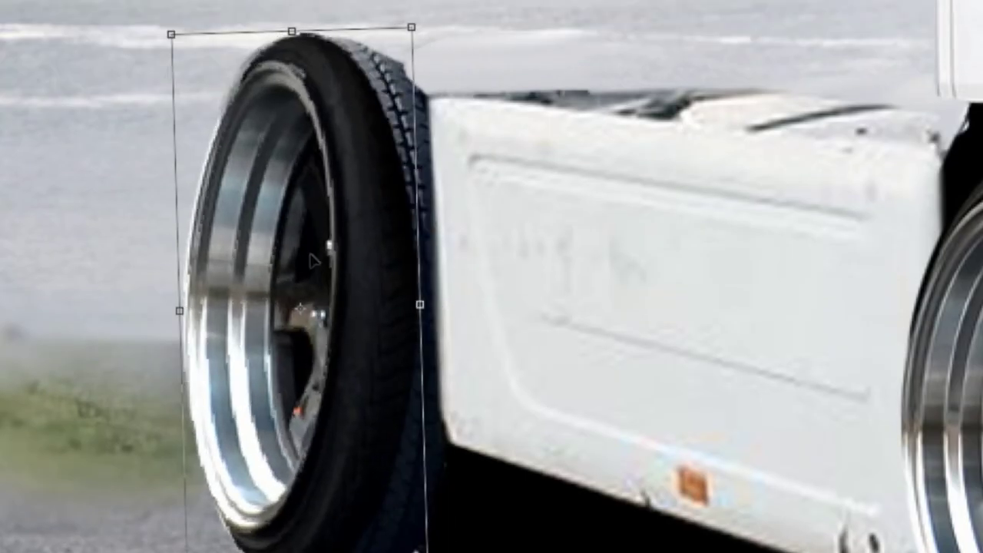
{"action": "left_click_drag", "start_coordinate": [401, 25], "coordinate": [413, 42]}
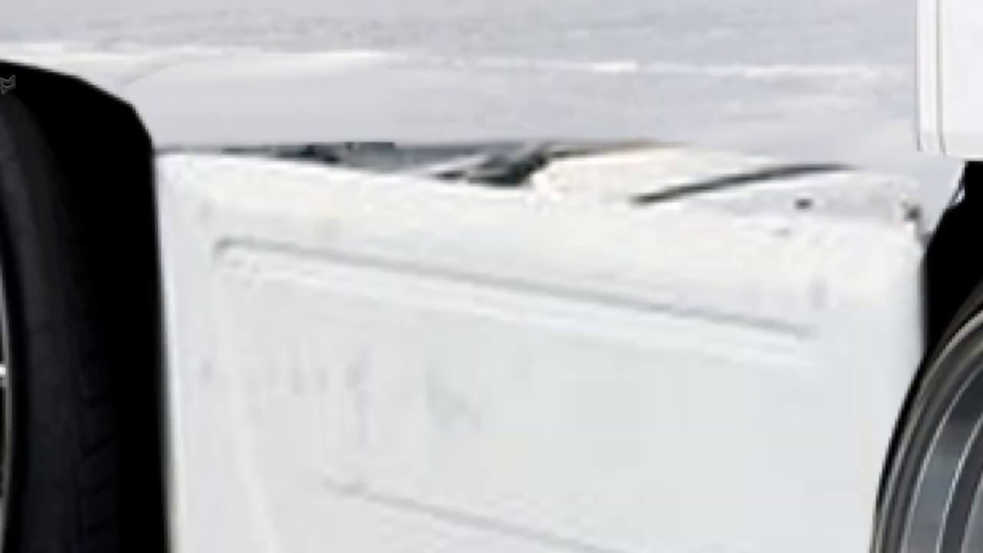
{"action": "key", "text": "alt+BackSpace"}
{"action": "key", "text": "ctrl+d"}
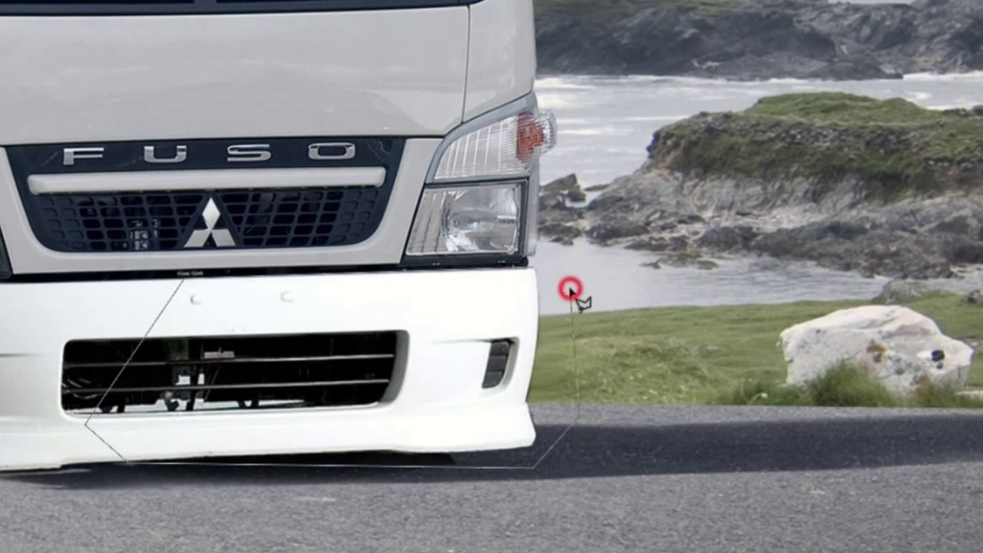
- Close the Pen outline over the bumper and try Levels and Curves on that area
{"action": "left_click", "coordinate": [530, 269]}
{"action": "left_click", "coordinate": [183, 278]}
{"action": "key", "text": "ctrl+l"}
{"action": "key", "text": "ctrl+m"}
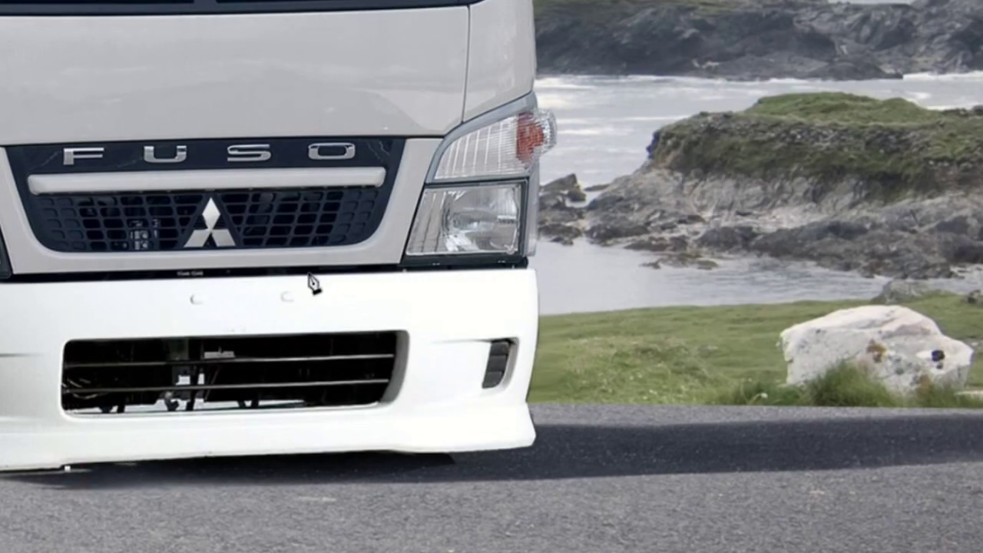
- Select the bumper path and apply exposure -0.22, offset -0.0163, adjusted gamma, and levels black point 84
{"action": "right_click", "coordinate": [495, 265]}
{"action": "left_click", "coordinate": [438, 48]}
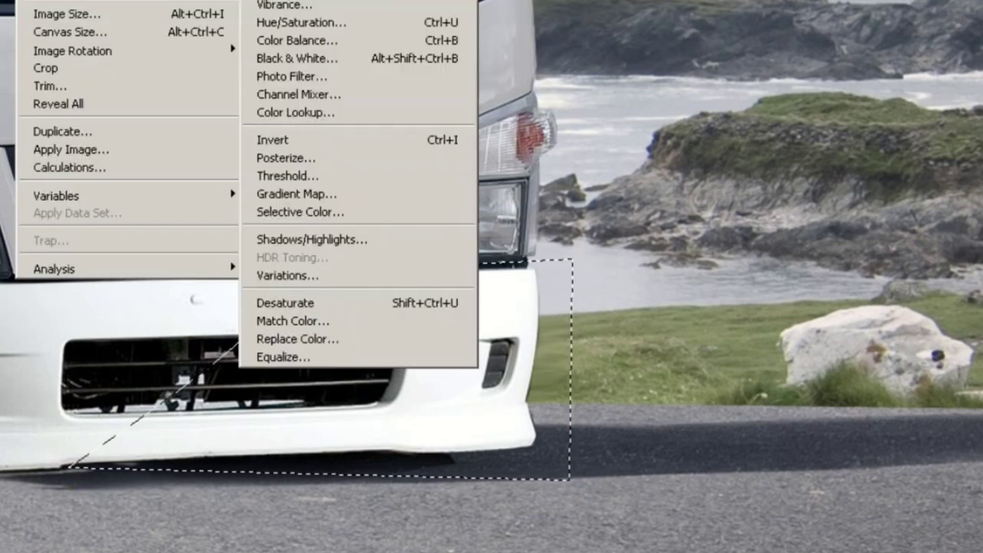
{"action": "left_click", "coordinate": [276, 4]}
{"action": "left_click_drag", "start_coordinate": [873, 55], "coordinate": [867, 55]}
{"action": "left_click_drag", "start_coordinate": [873, 100], "coordinate": [869, 100]}
{"action": "left_click_drag", "start_coordinate": [875, 145], "coordinate": [798, 148]}
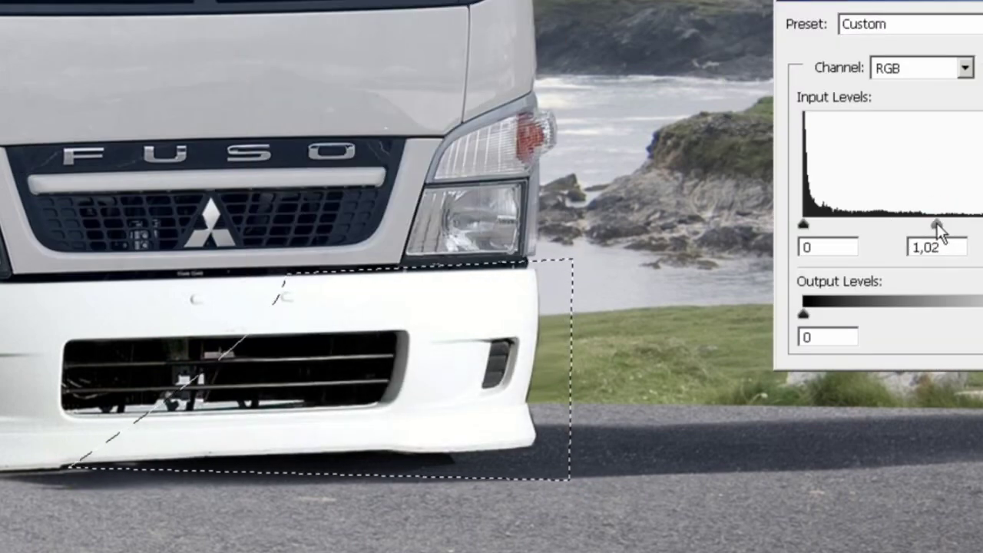
{"action": "left_click_drag", "start_coordinate": [803, 226], "coordinate": [888, 226]}
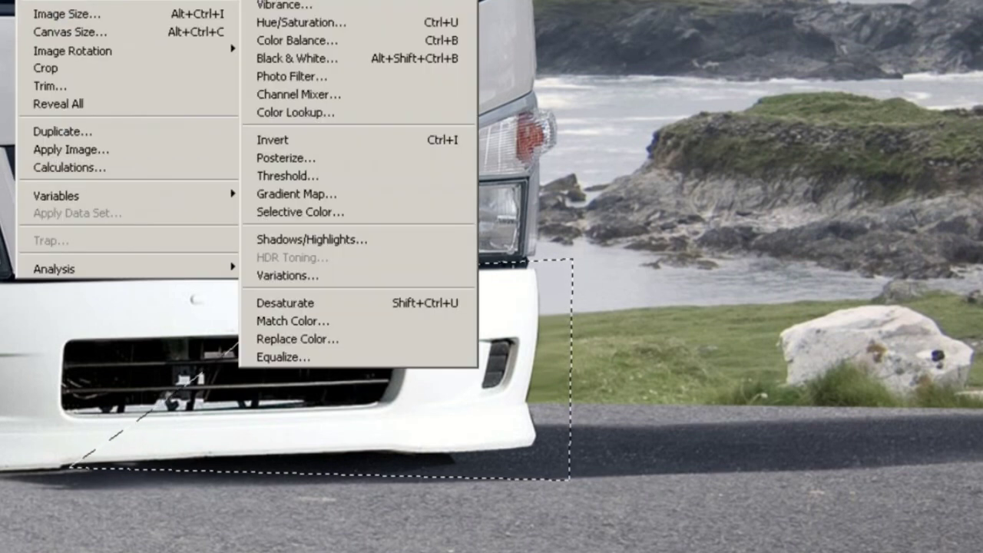
{"action": "right_click", "coordinate": [544, 185]}
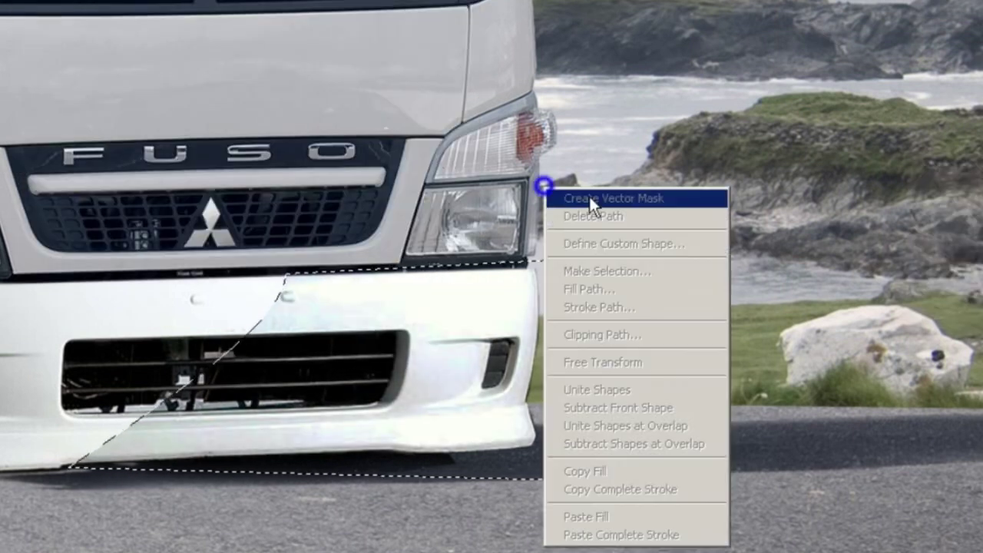